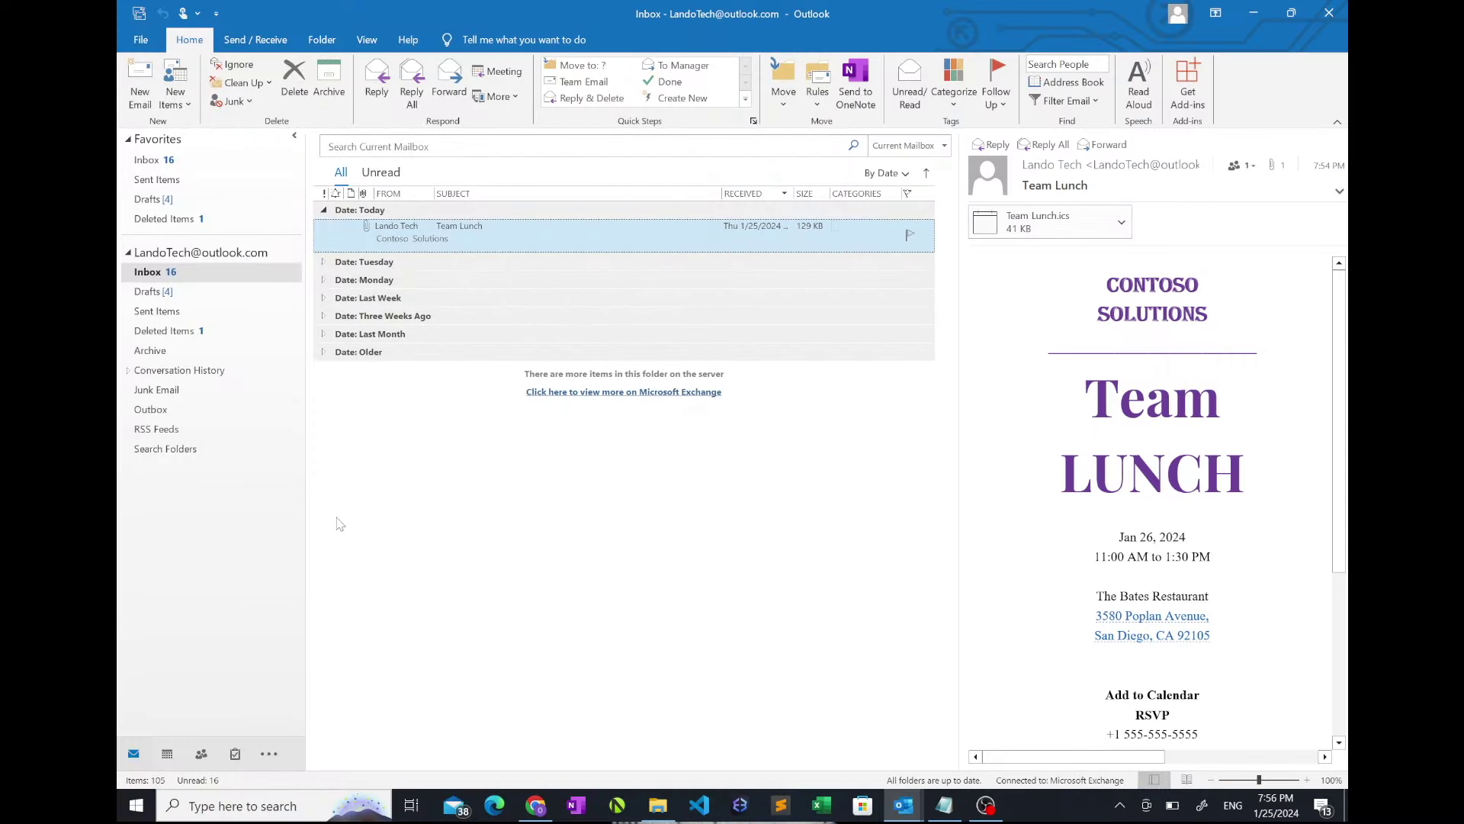
Step: Start a new appointment for Friday 1/26/2024 at 11:00 AM
left_click(167, 754)
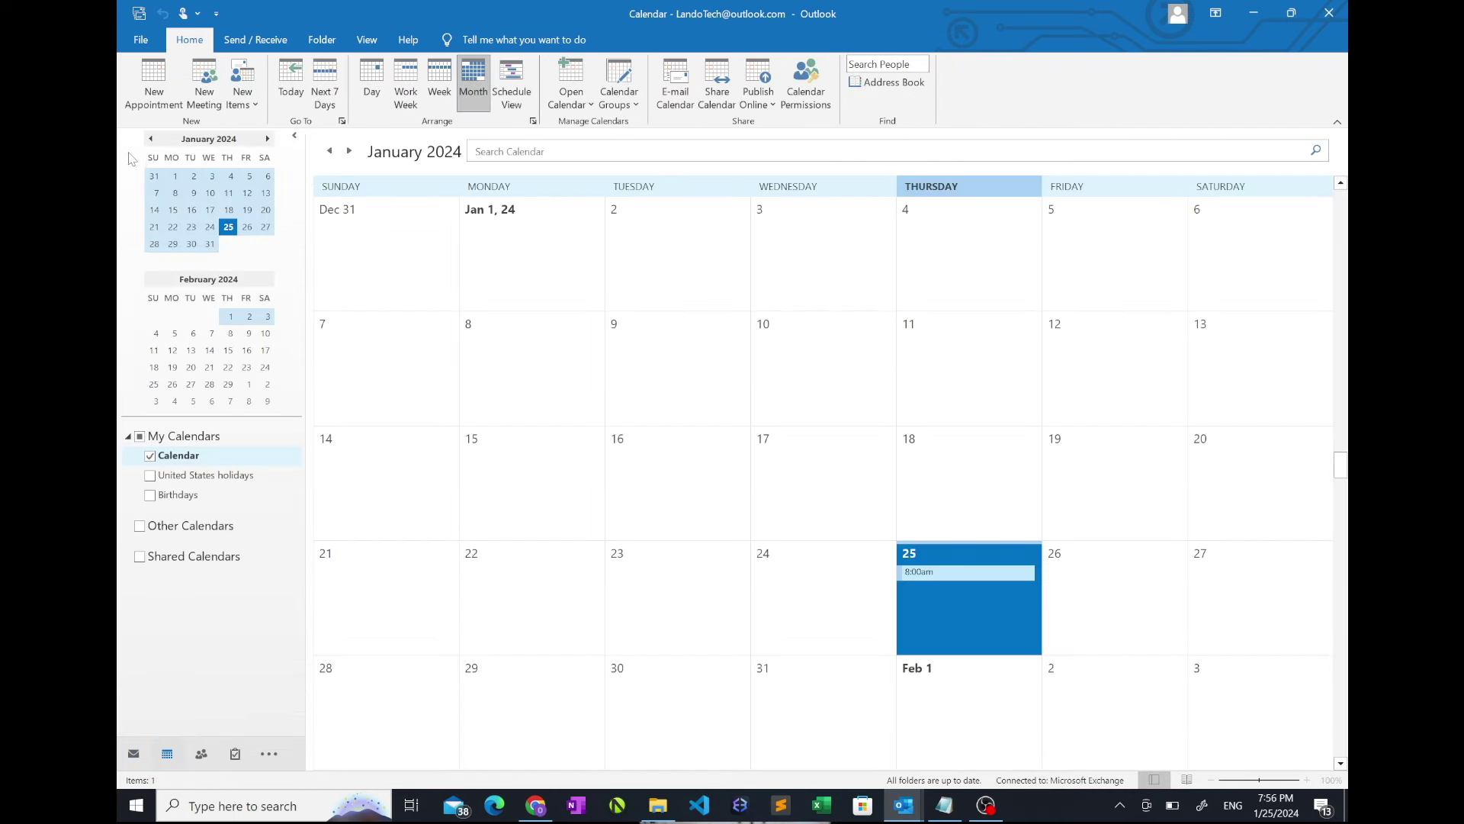
left_click(153, 93)
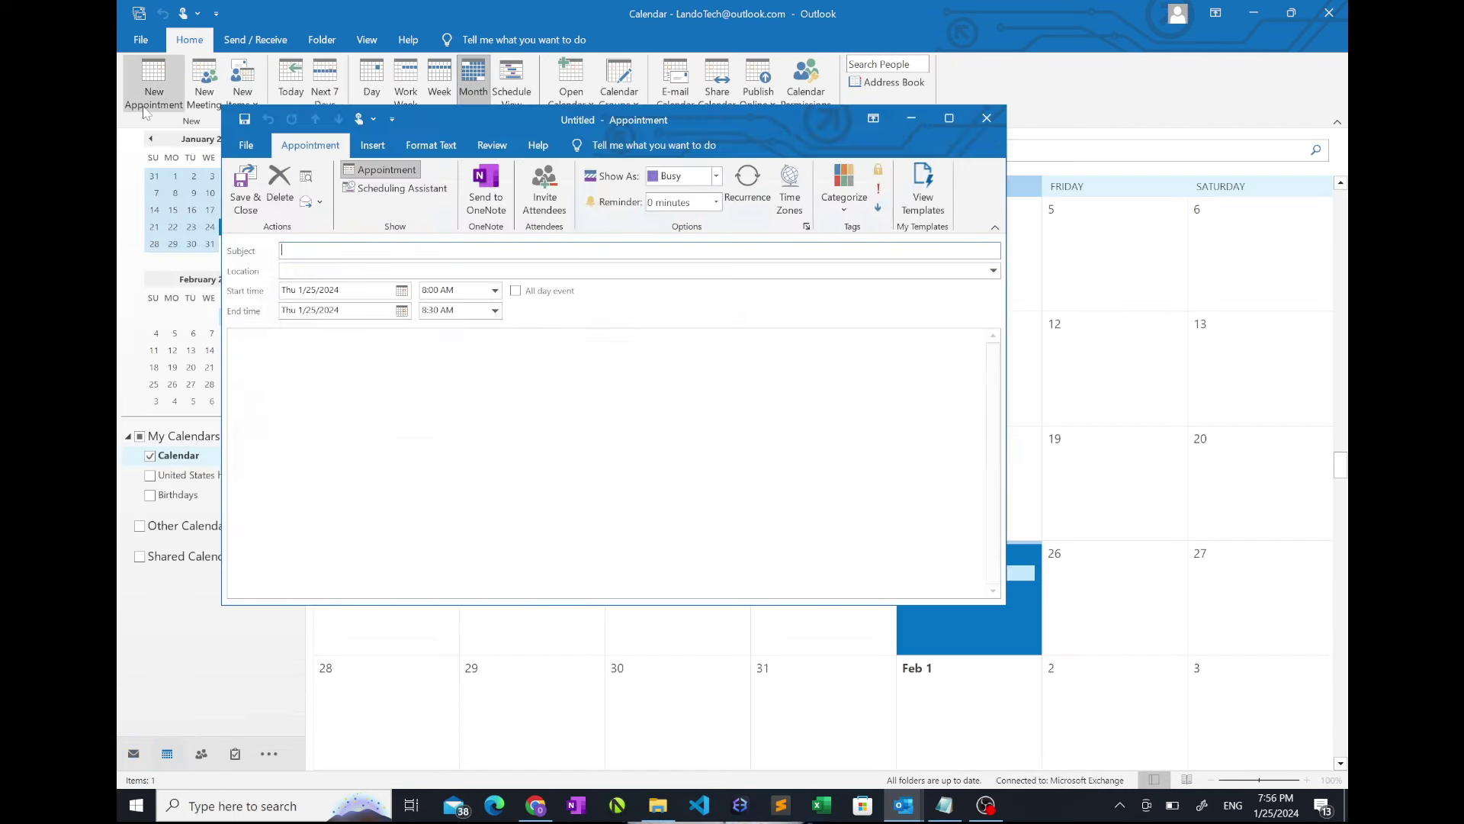
type("Team Lunch")
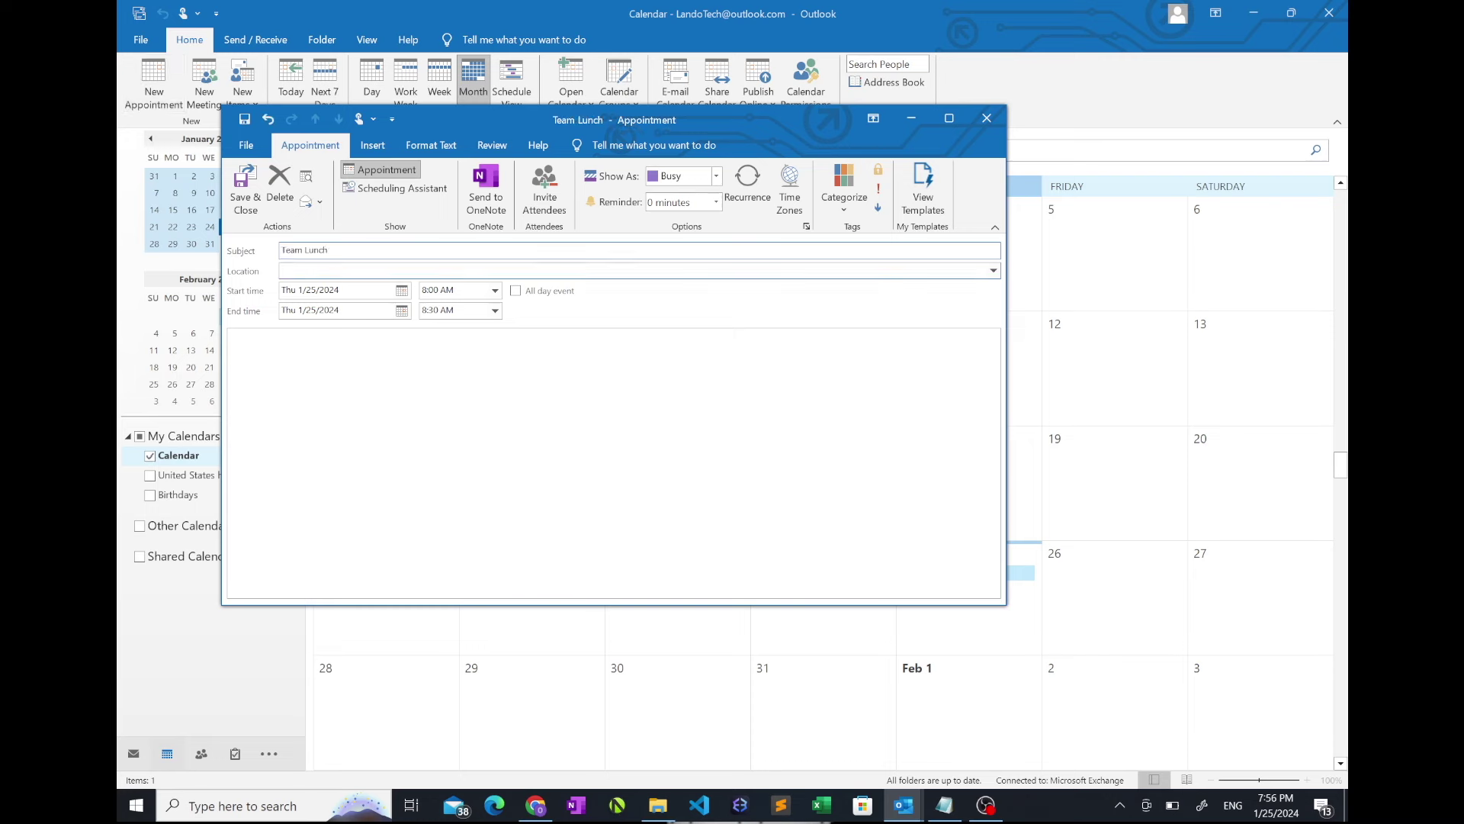
left_click(402, 290)
left_click(383, 393)
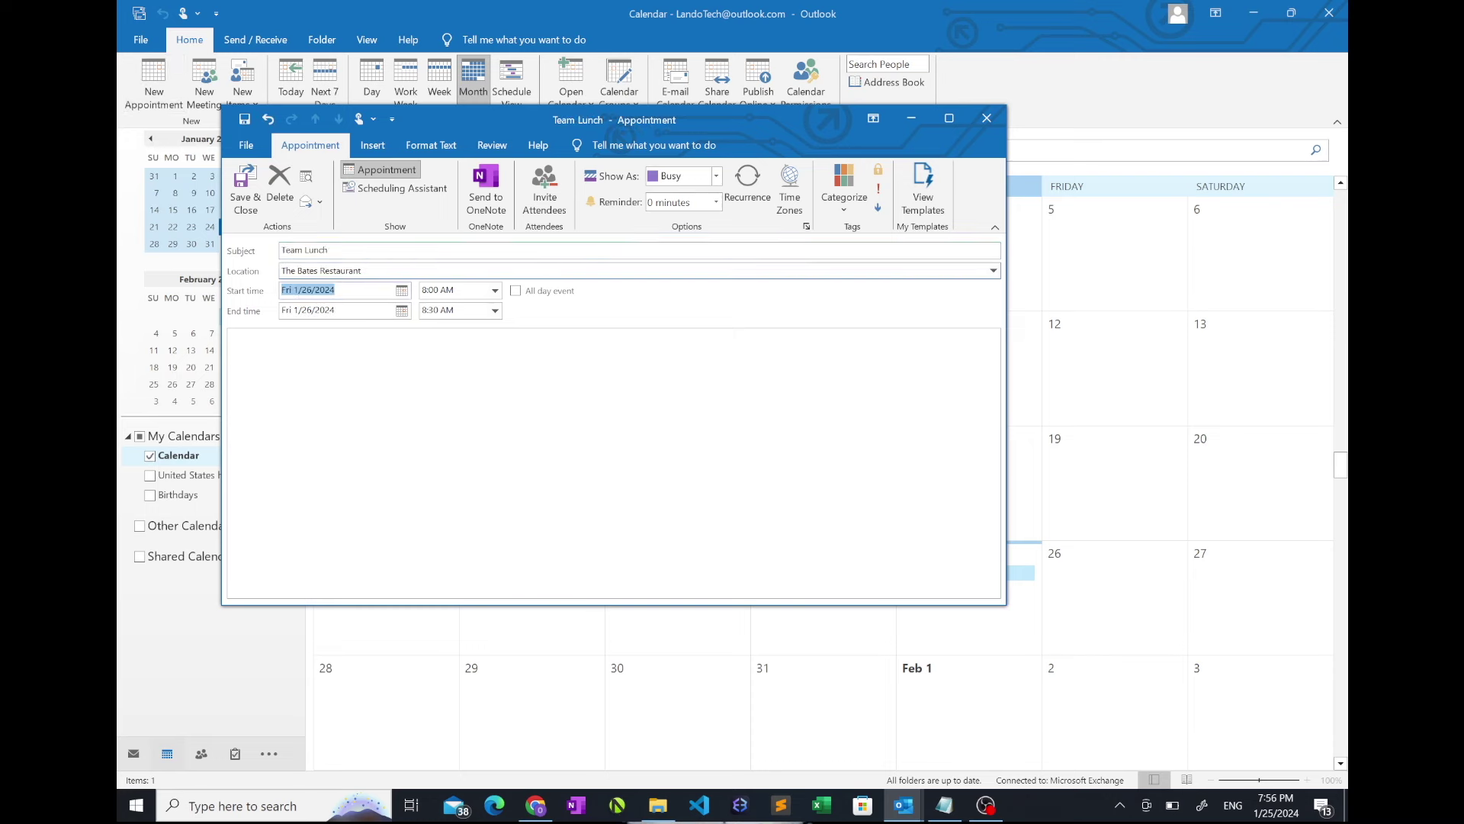
left_click(495, 290)
left_click(452, 395)
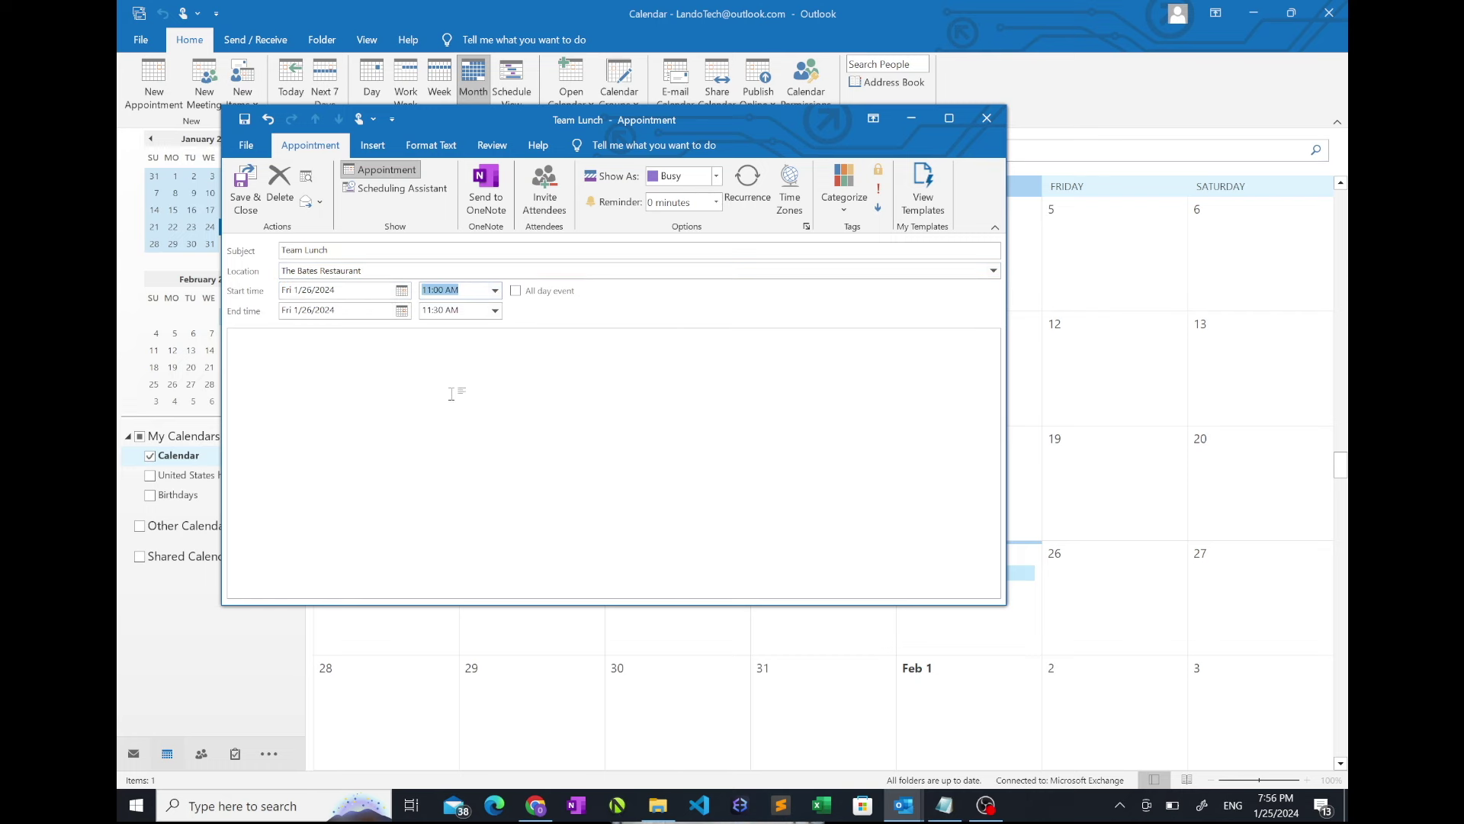
Step: Paste the Team LUNCH invitation design into the appointment body and save it
left_click(452, 395)
key("ctrl+v")
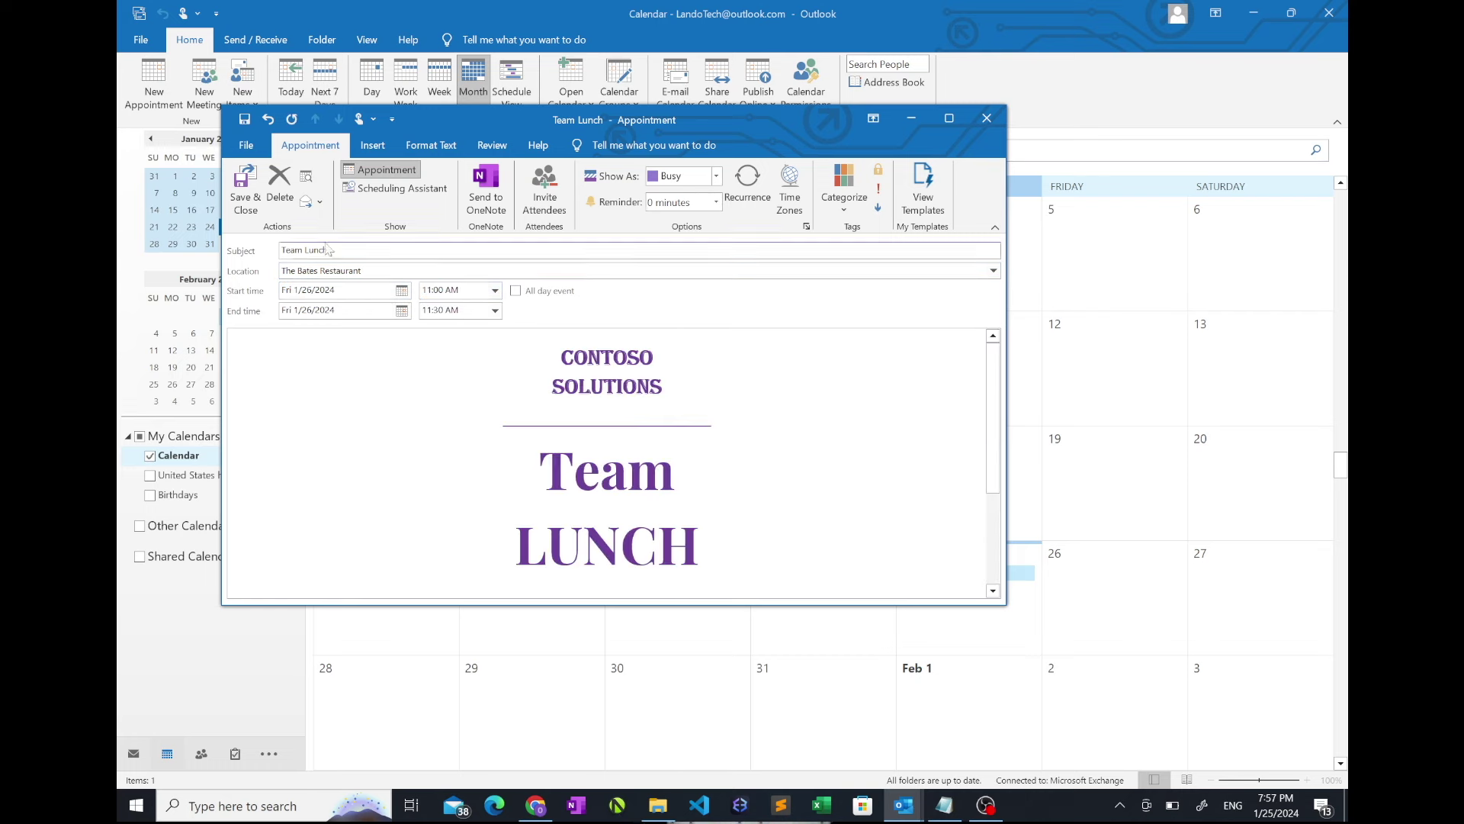
left_click(249, 119)
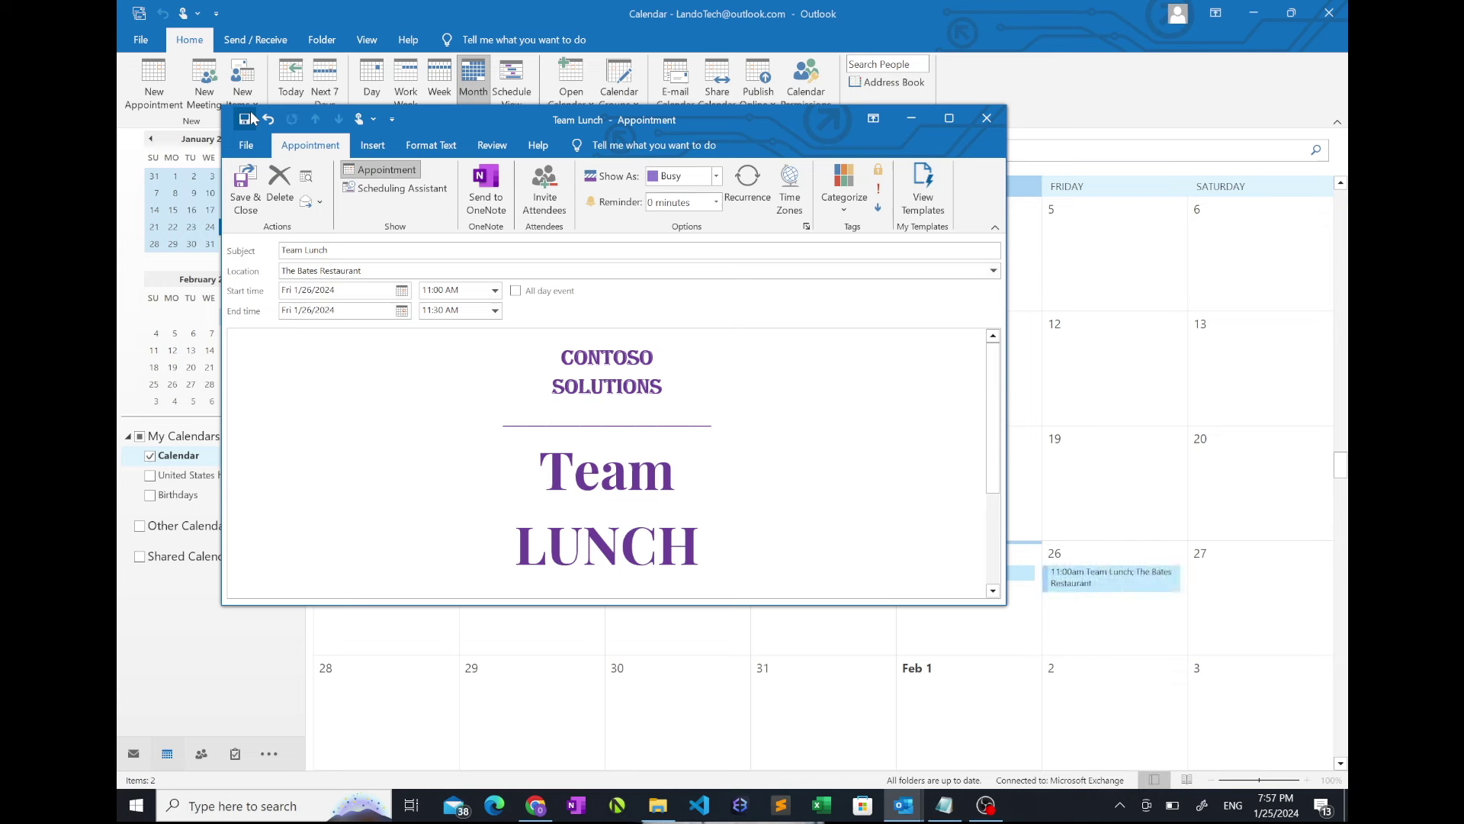
Step: Forward Team Lunch as iCalendar and save Team Lunch.ics to the iCalendar (Z:) drive
left_click(321, 203)
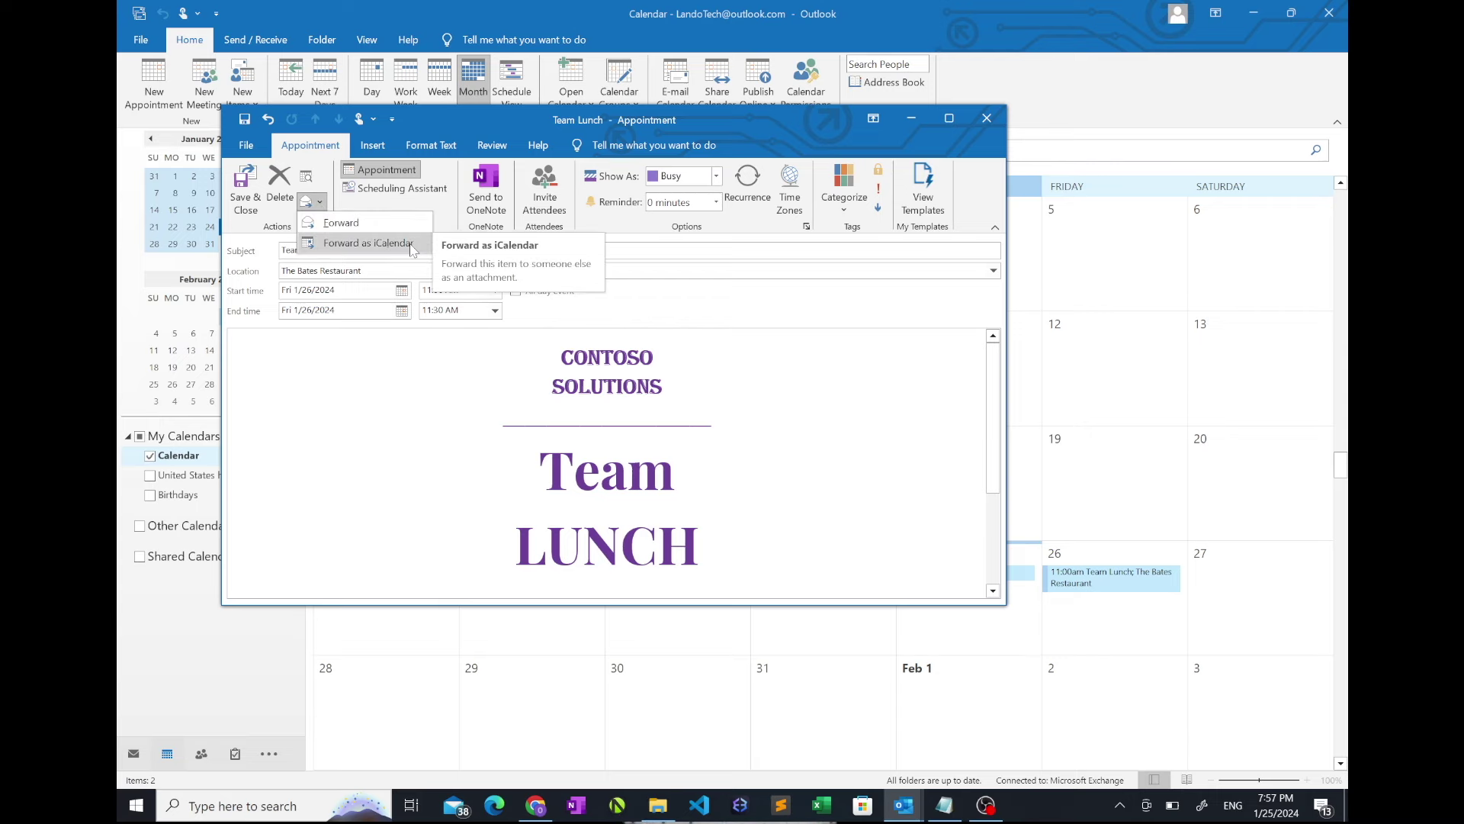
left_click(409, 243)
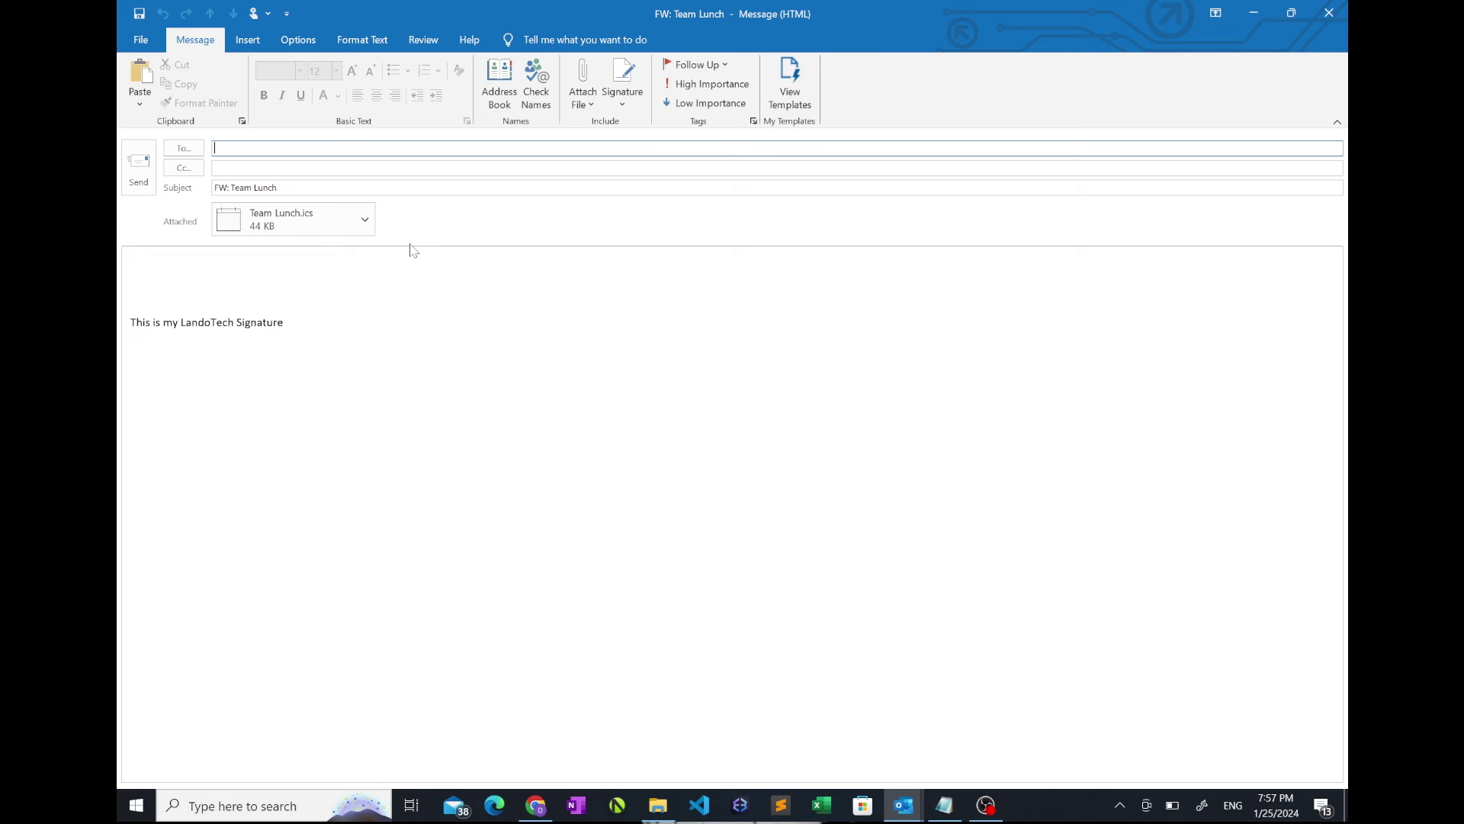
left_click(366, 222)
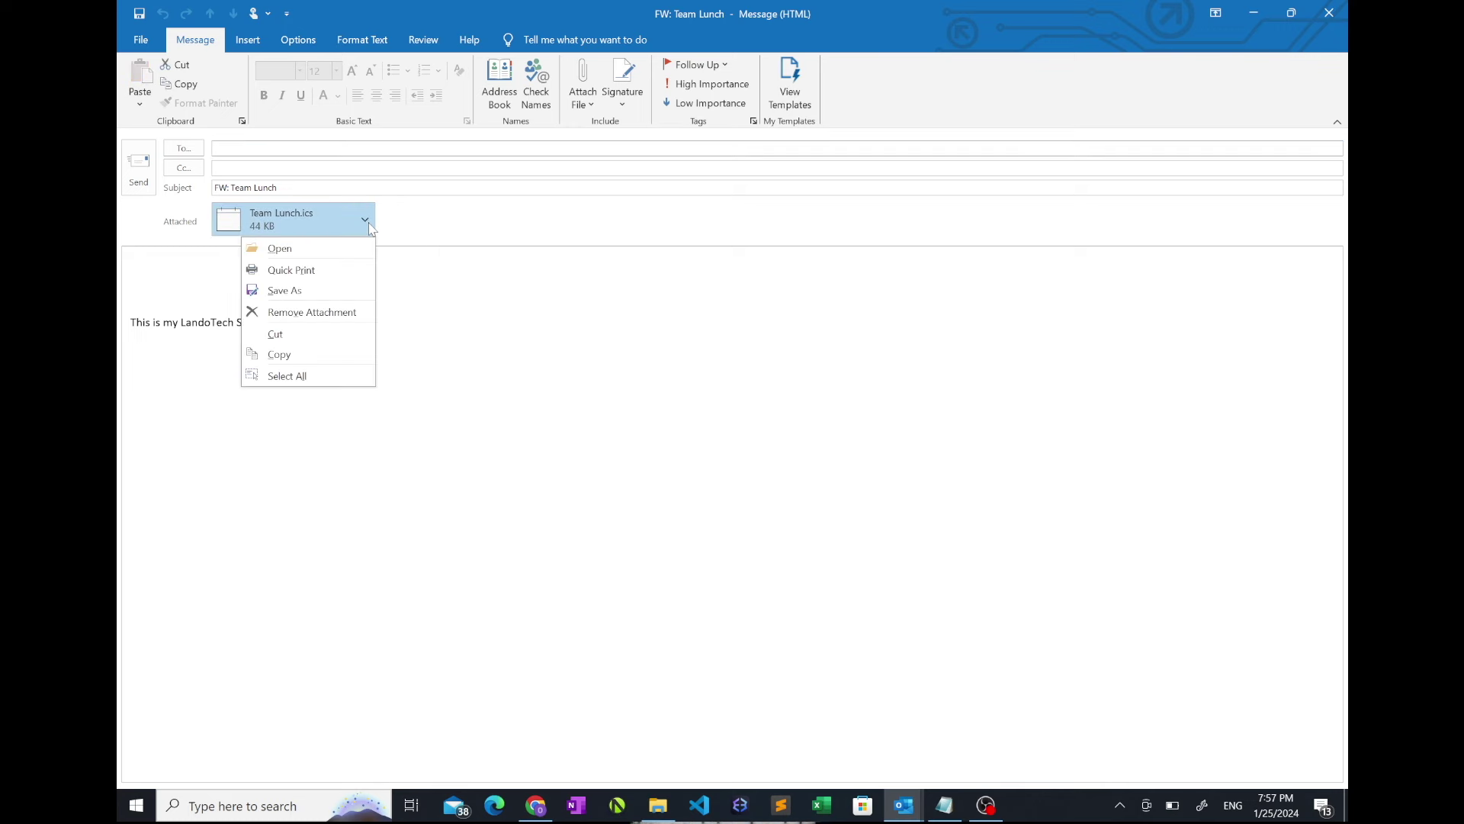
left_click(310, 295)
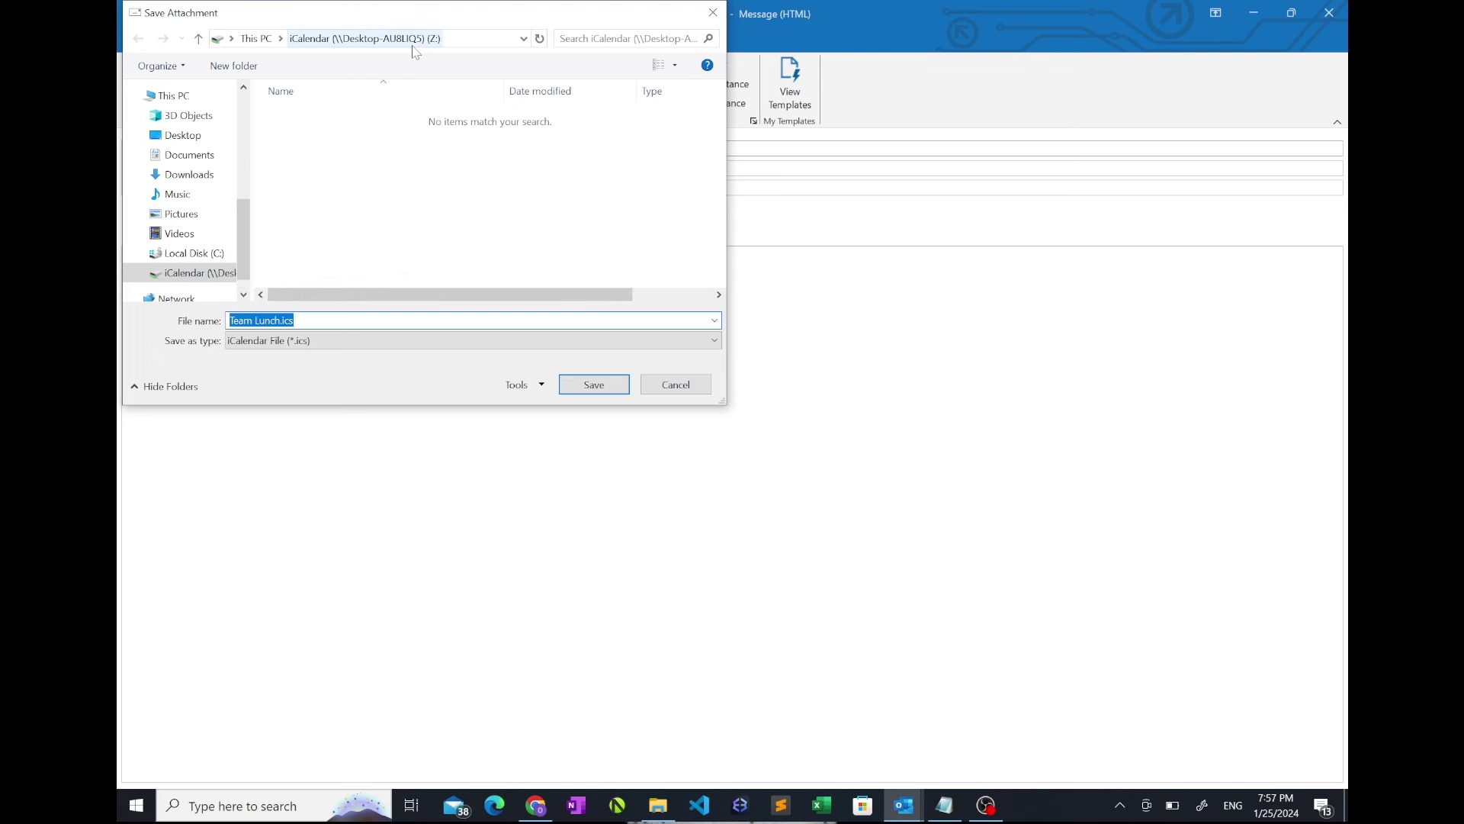
left_click(597, 385)
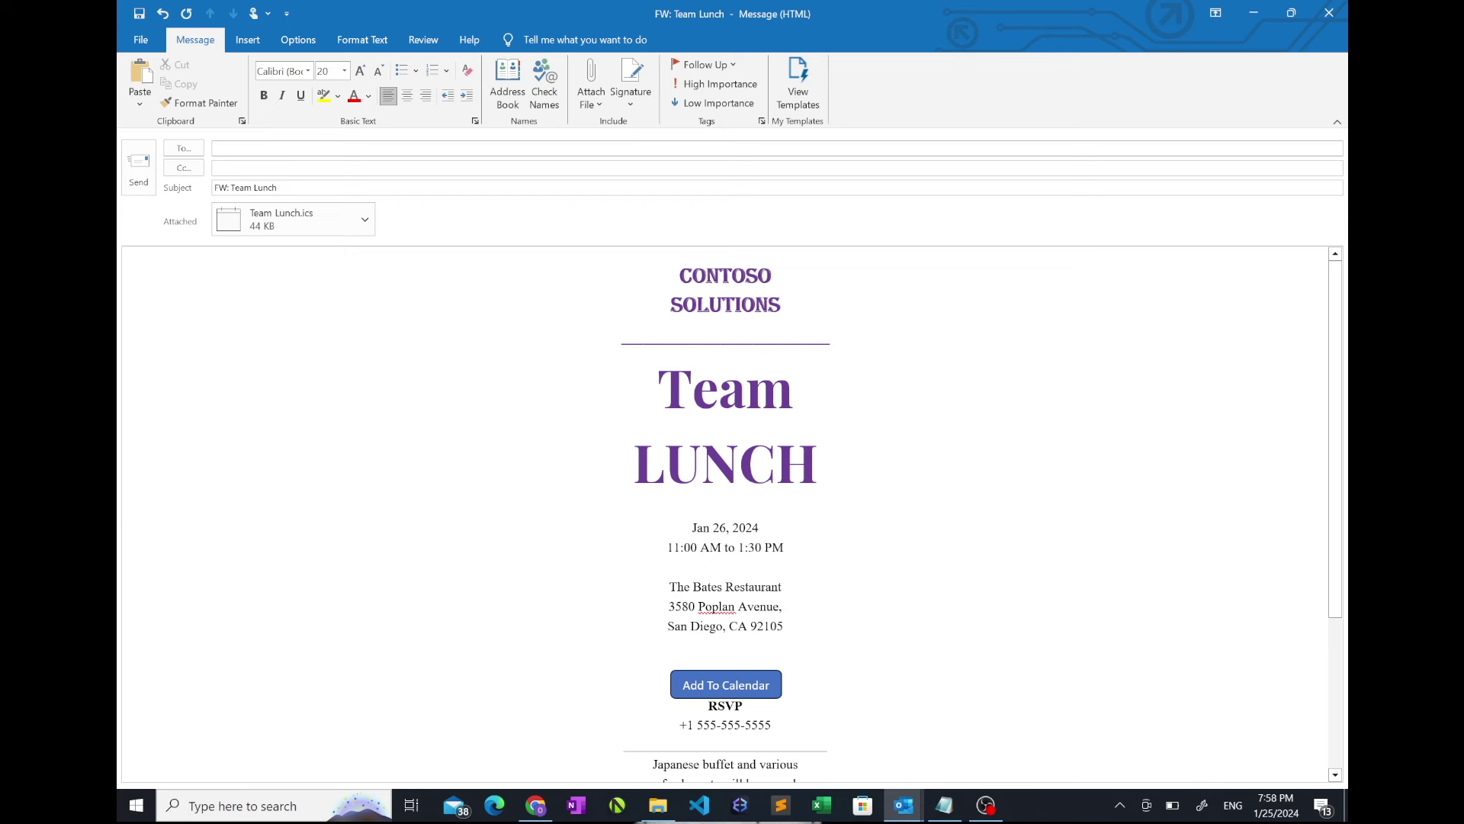
Step: Link the Add To Calendar button to Team Lunch.ics on the iCalendar (Z:) drive
left_click(678, 671)
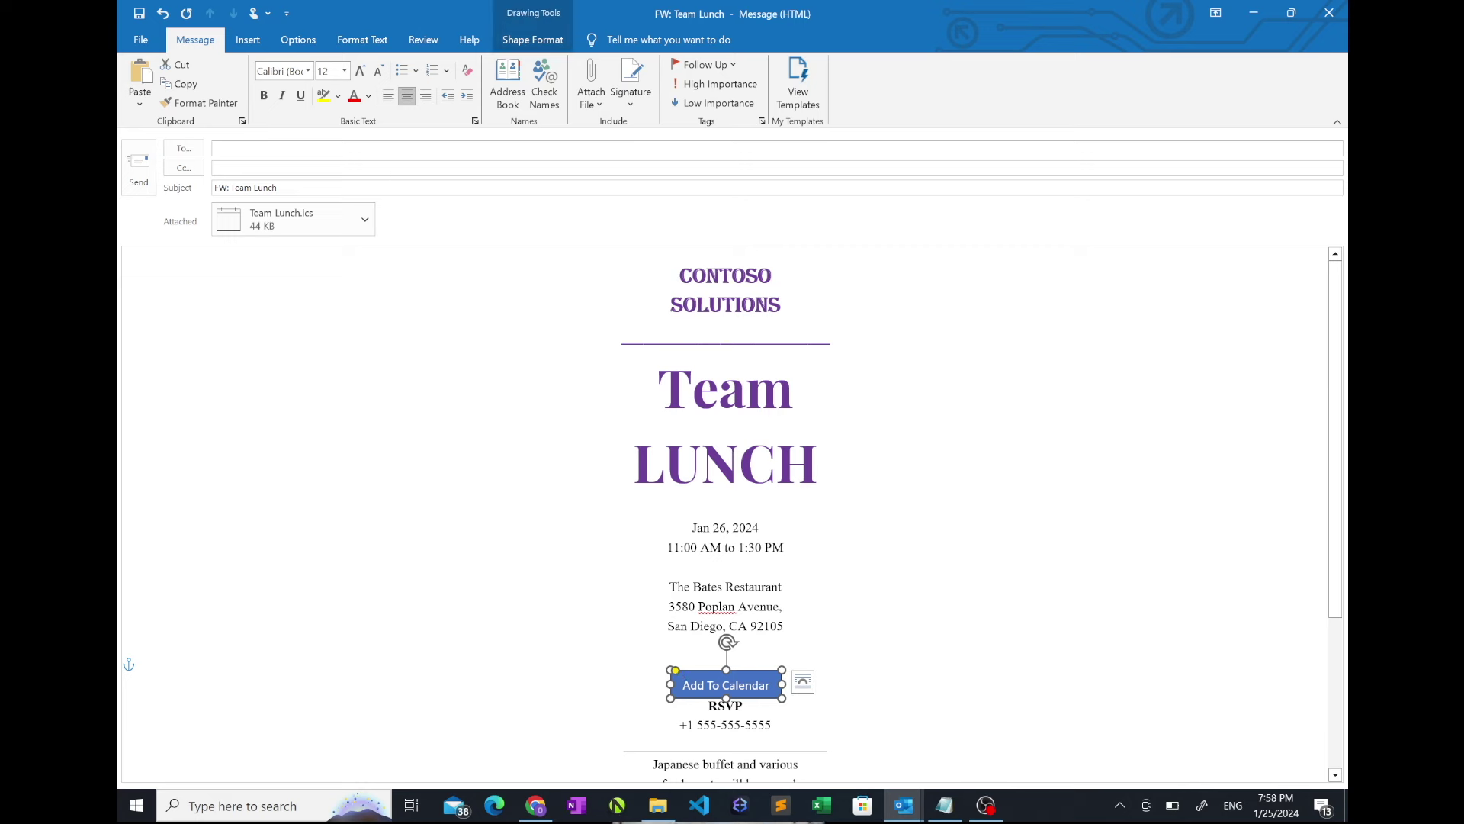
left_click(253, 43)
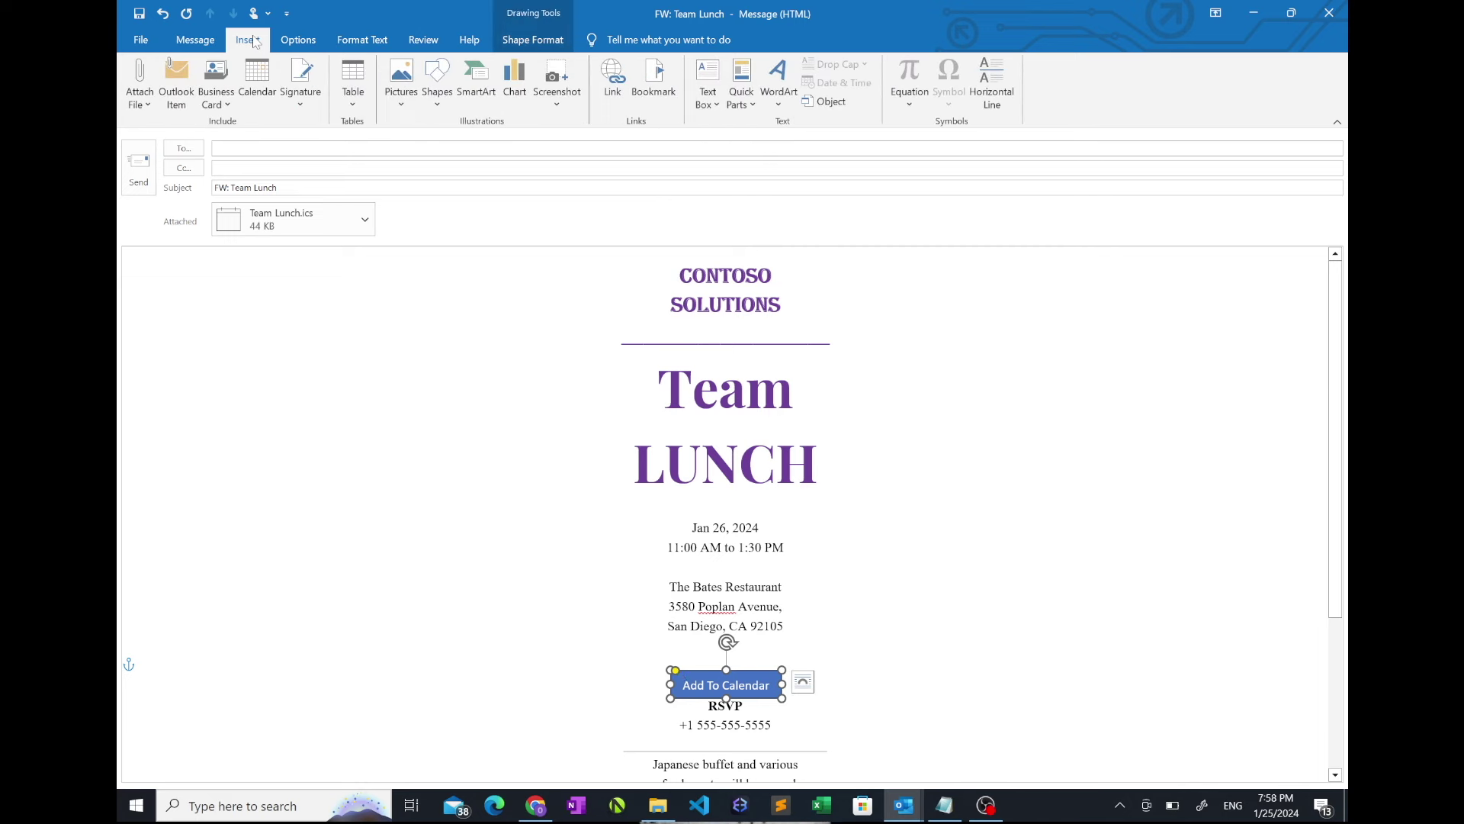
left_click(607, 106)
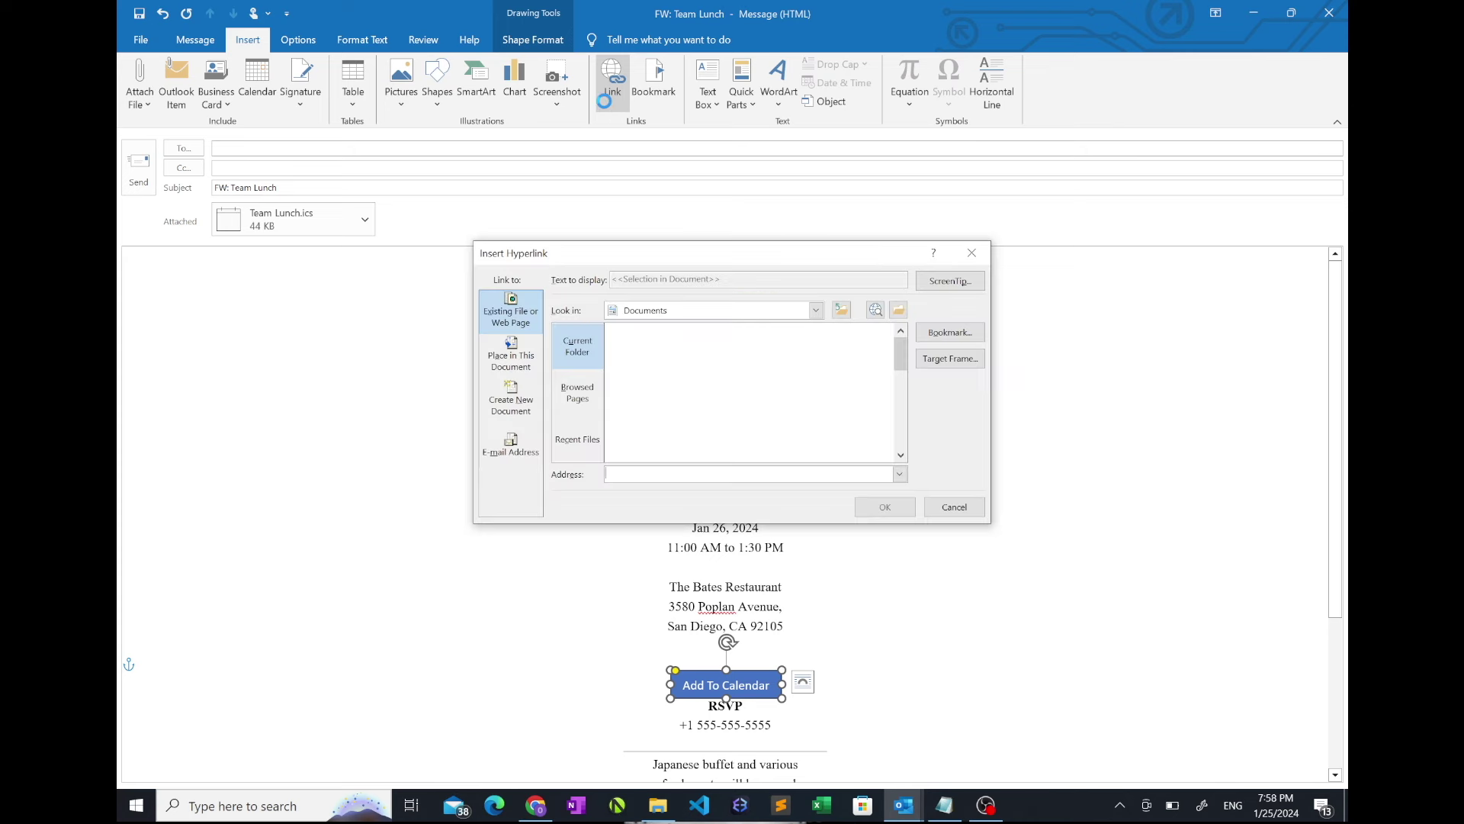
left_click(817, 311)
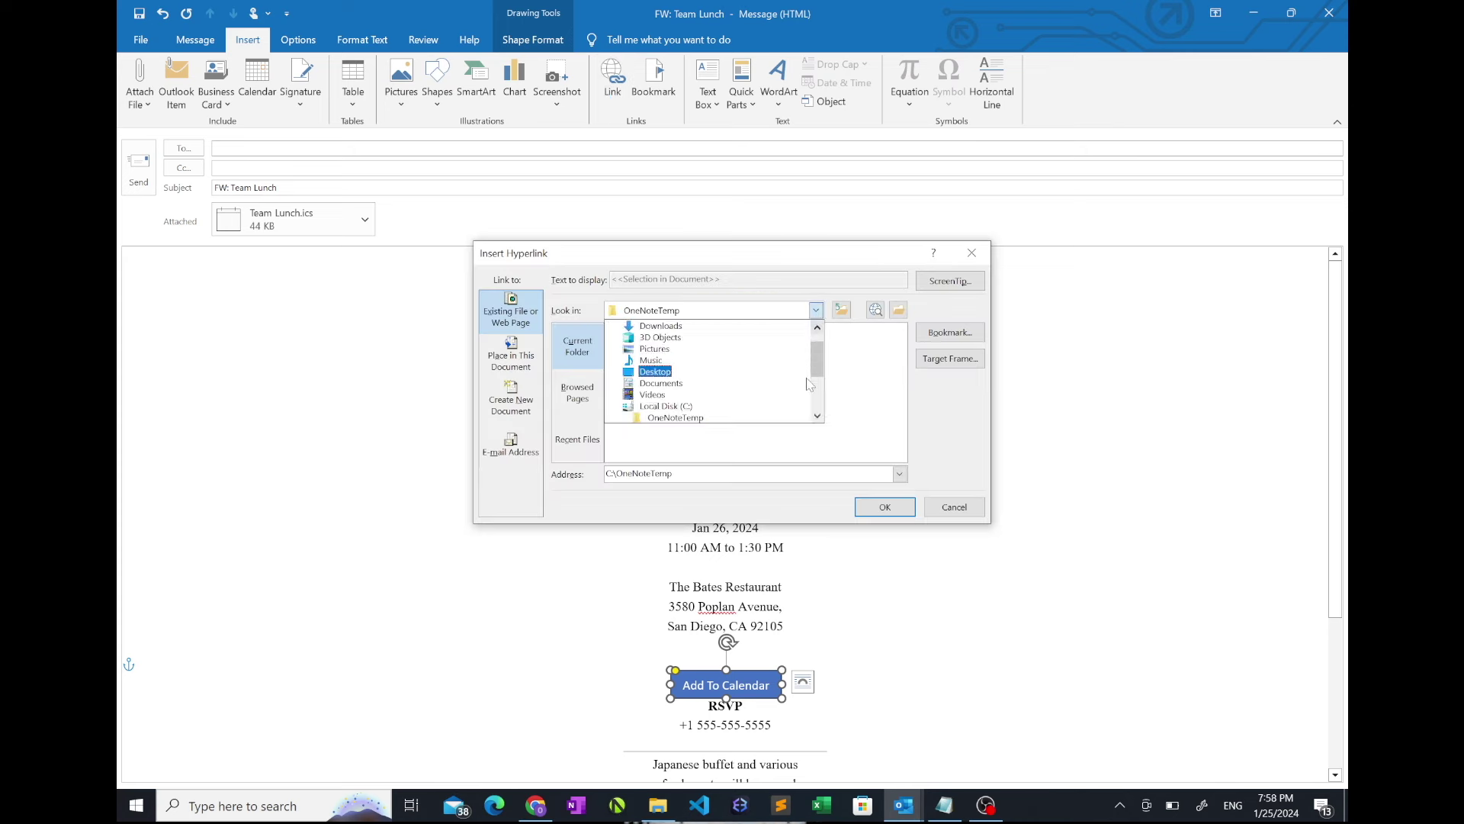
left_click(817, 416)
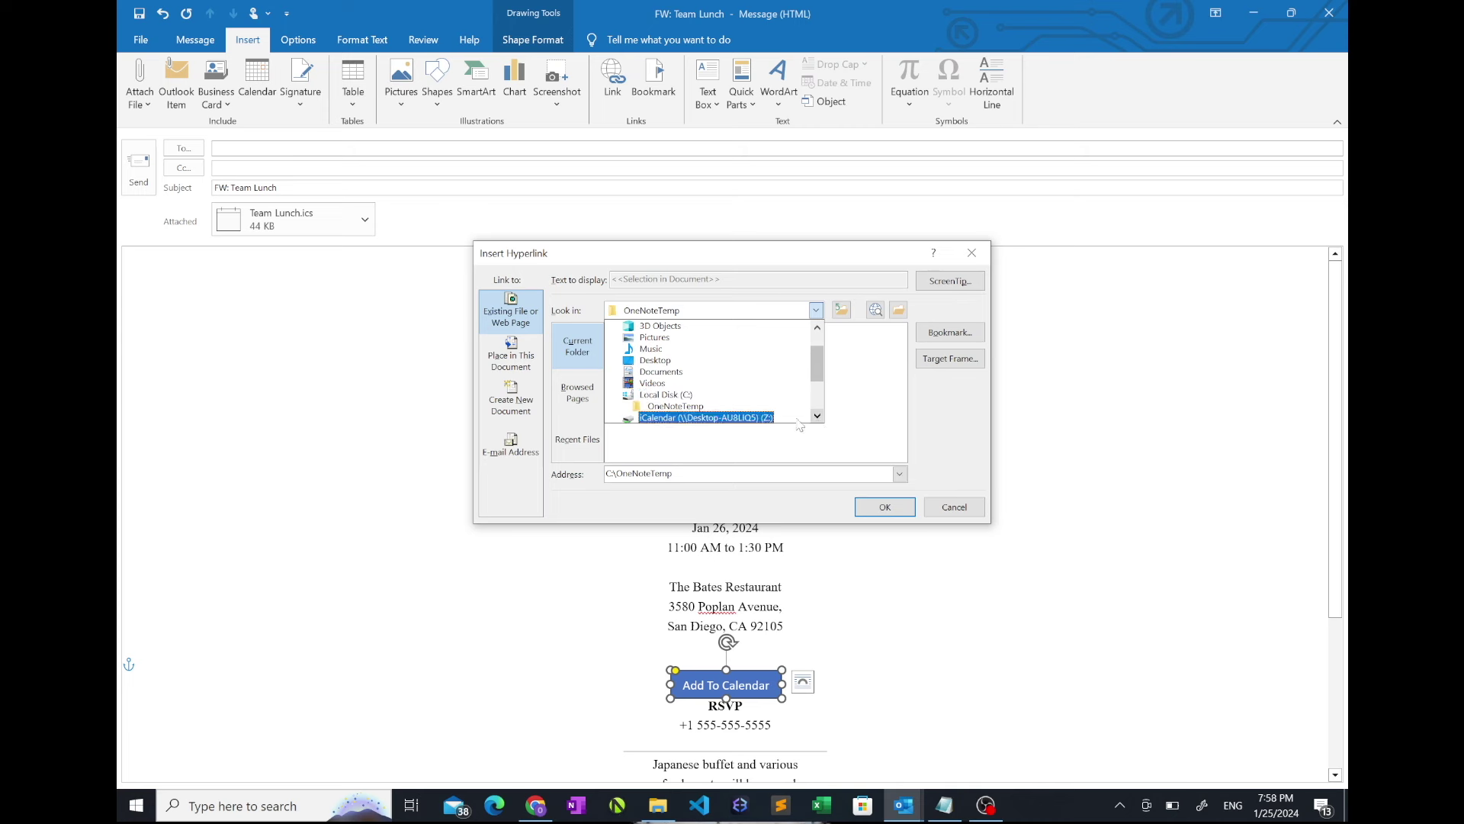
left_click(783, 421)
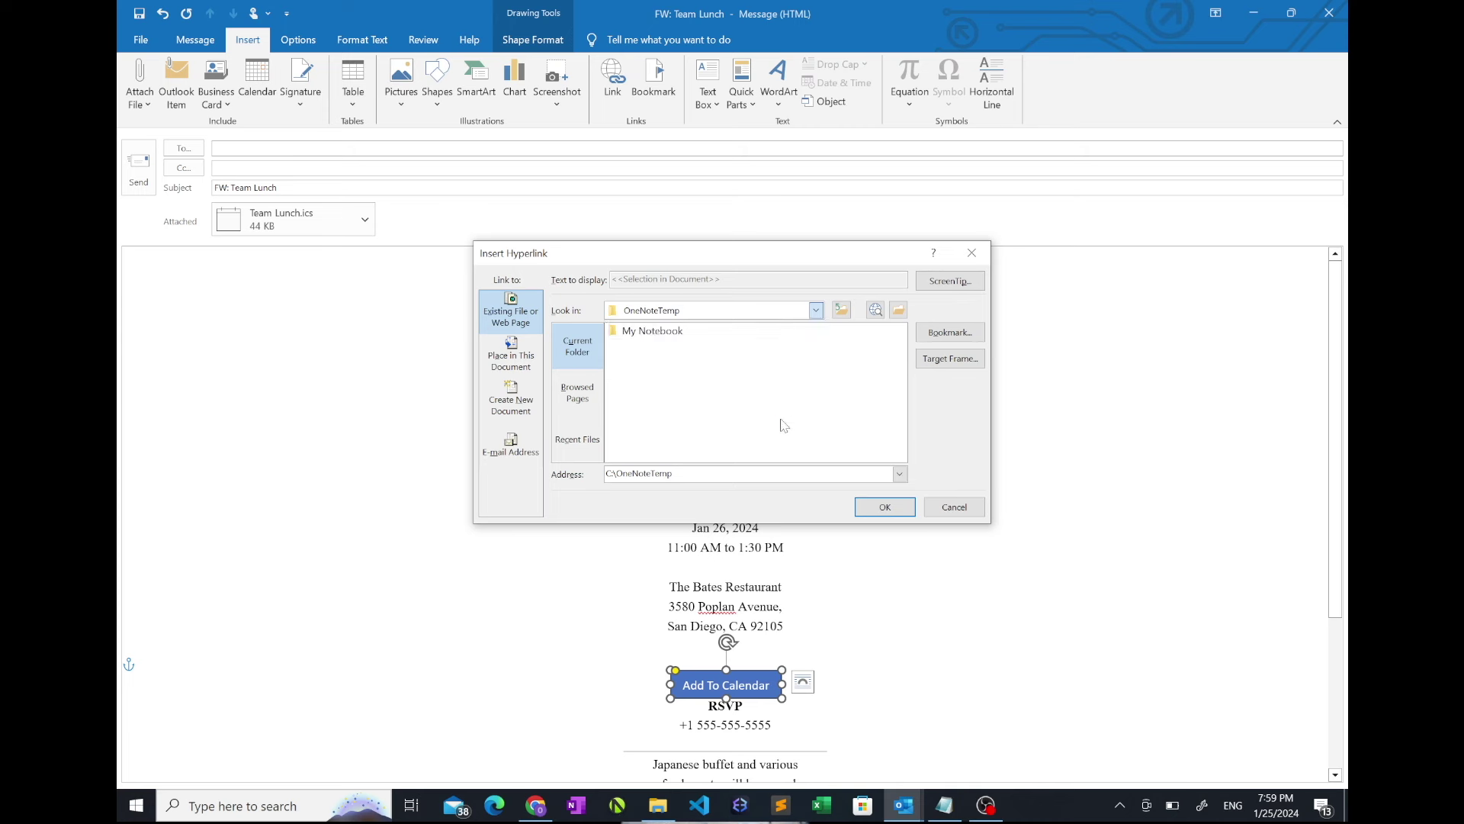
type("land")
Step: Accept the suggested recipient, remove FW: from the subject, and send the email
key("Return")
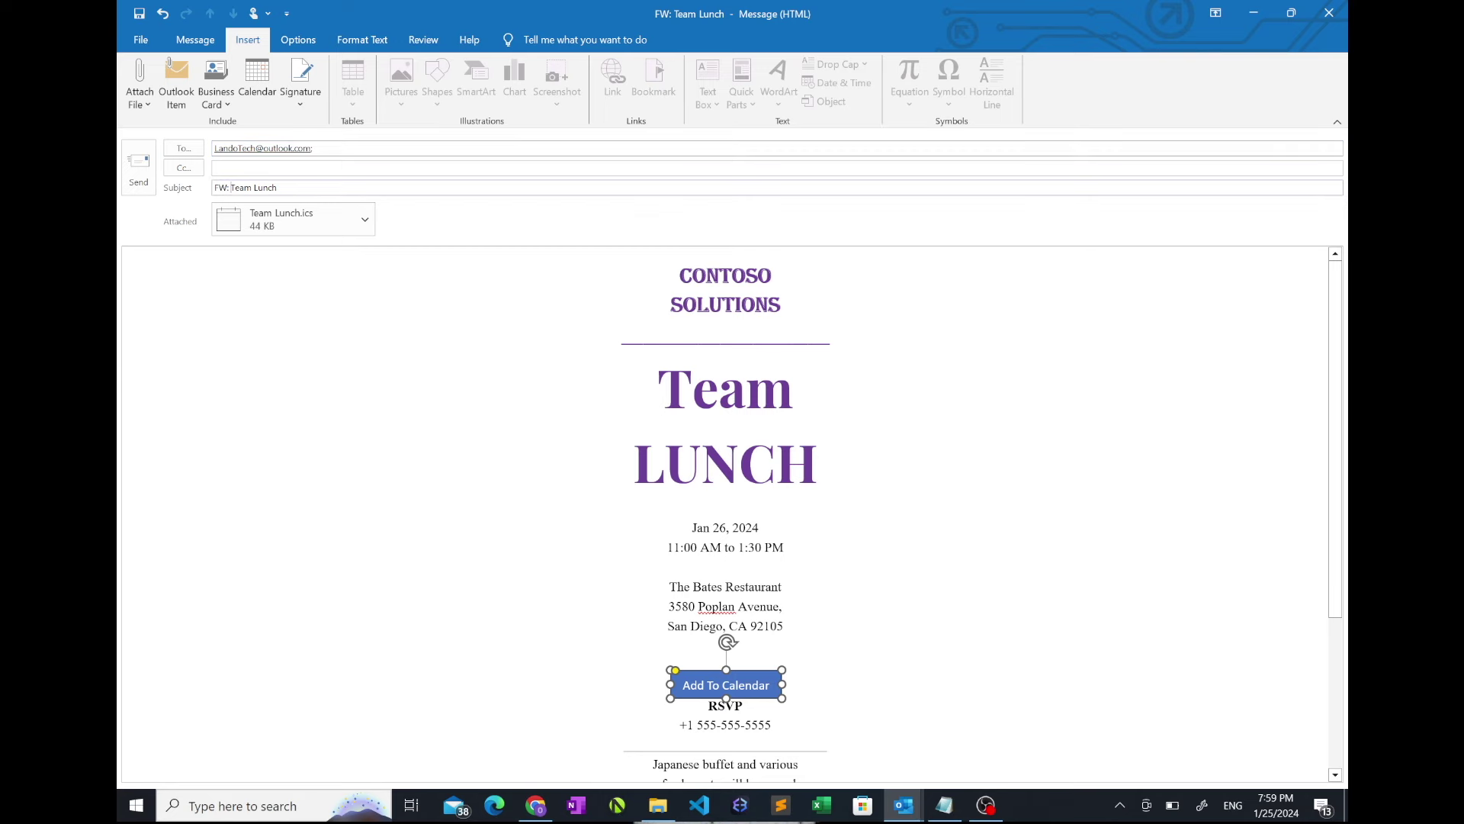
key("BackSpace")
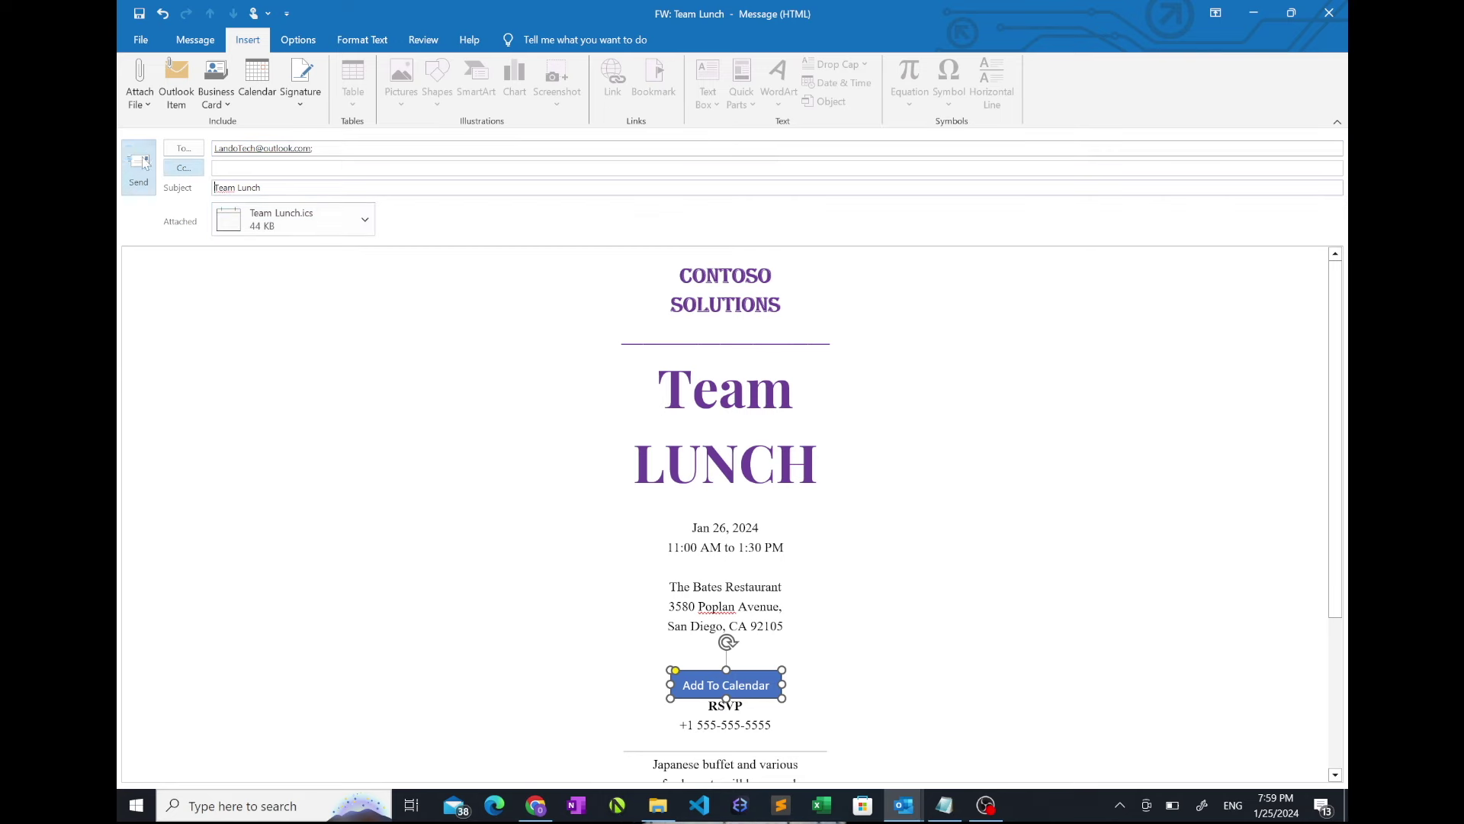
left_click(138, 169)
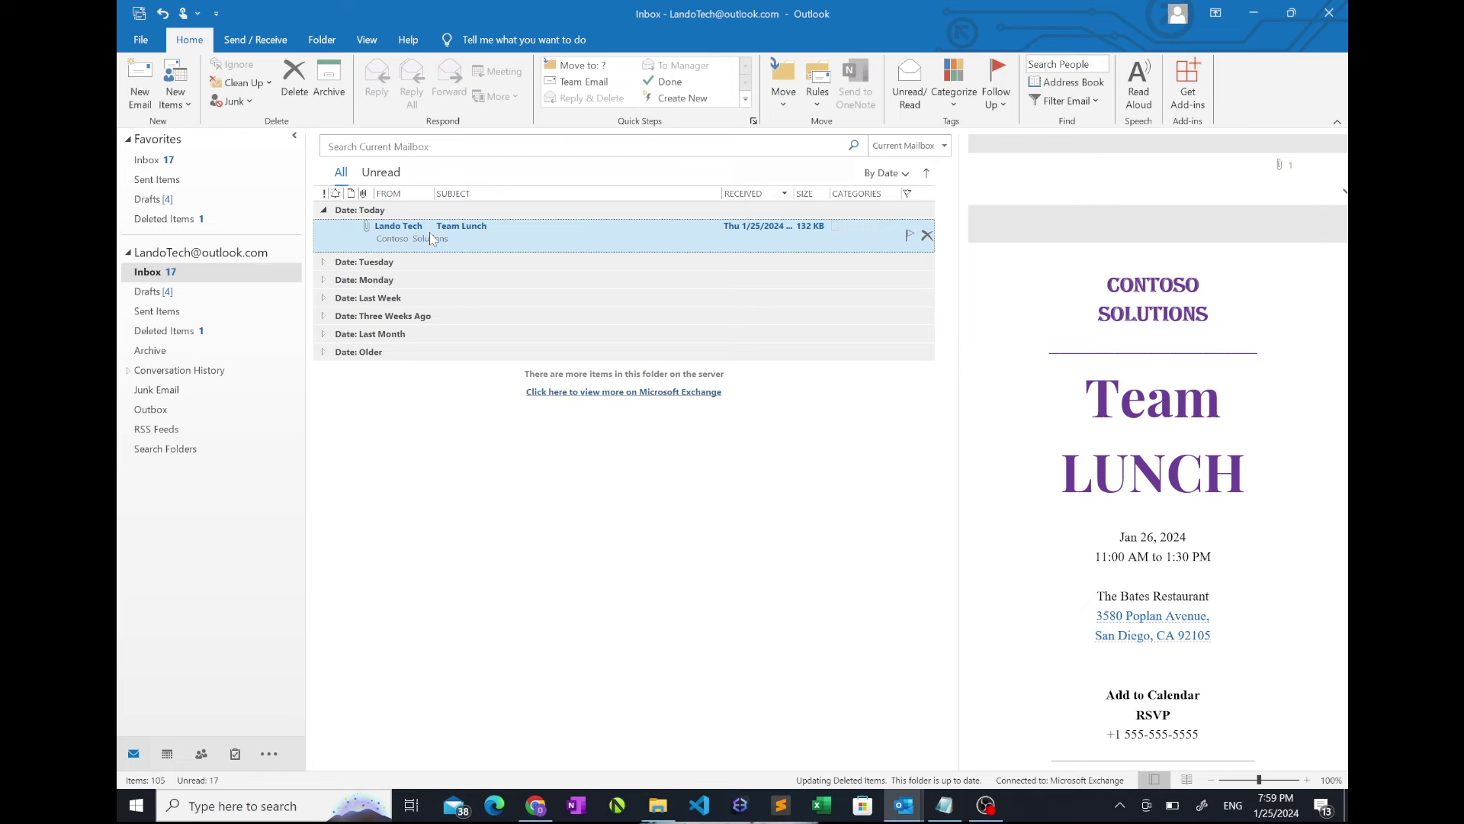
Step: Open the received Team Lunch email, allow its Add To Calendar link, then view the calendar
double_click(431, 239)
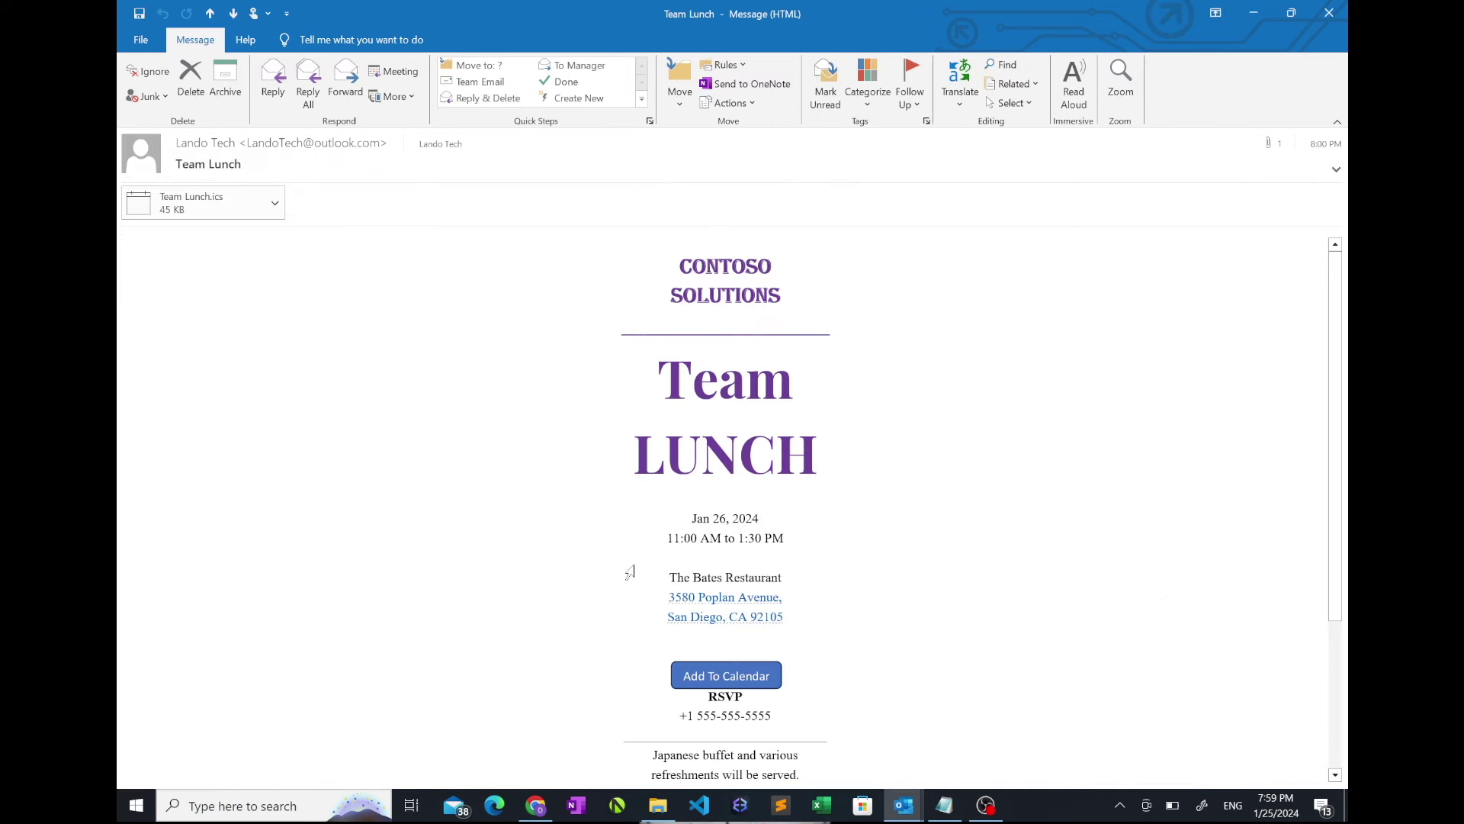
left_click(695, 684)
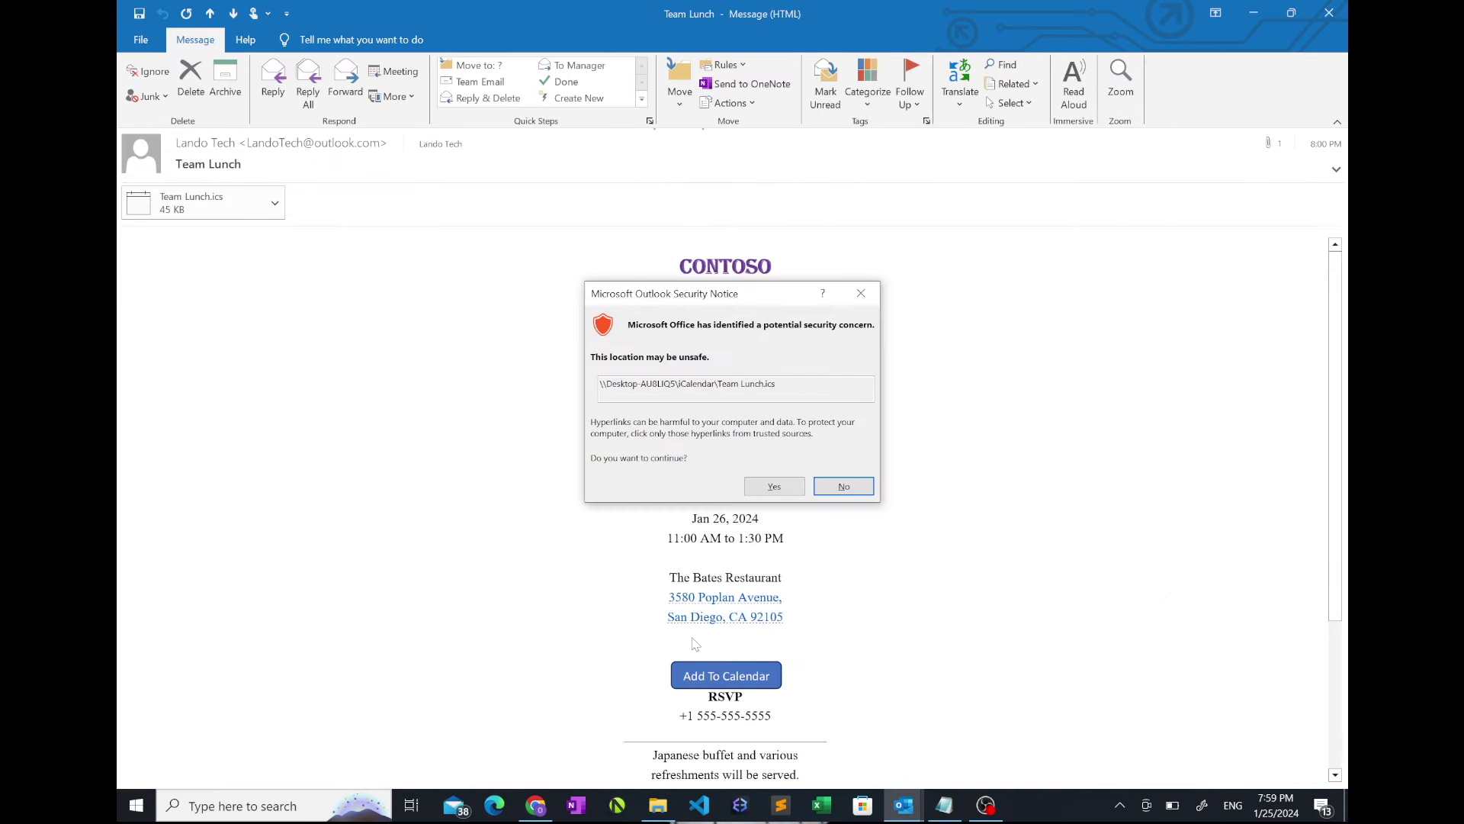
left_click(775, 486)
left_click(168, 754)
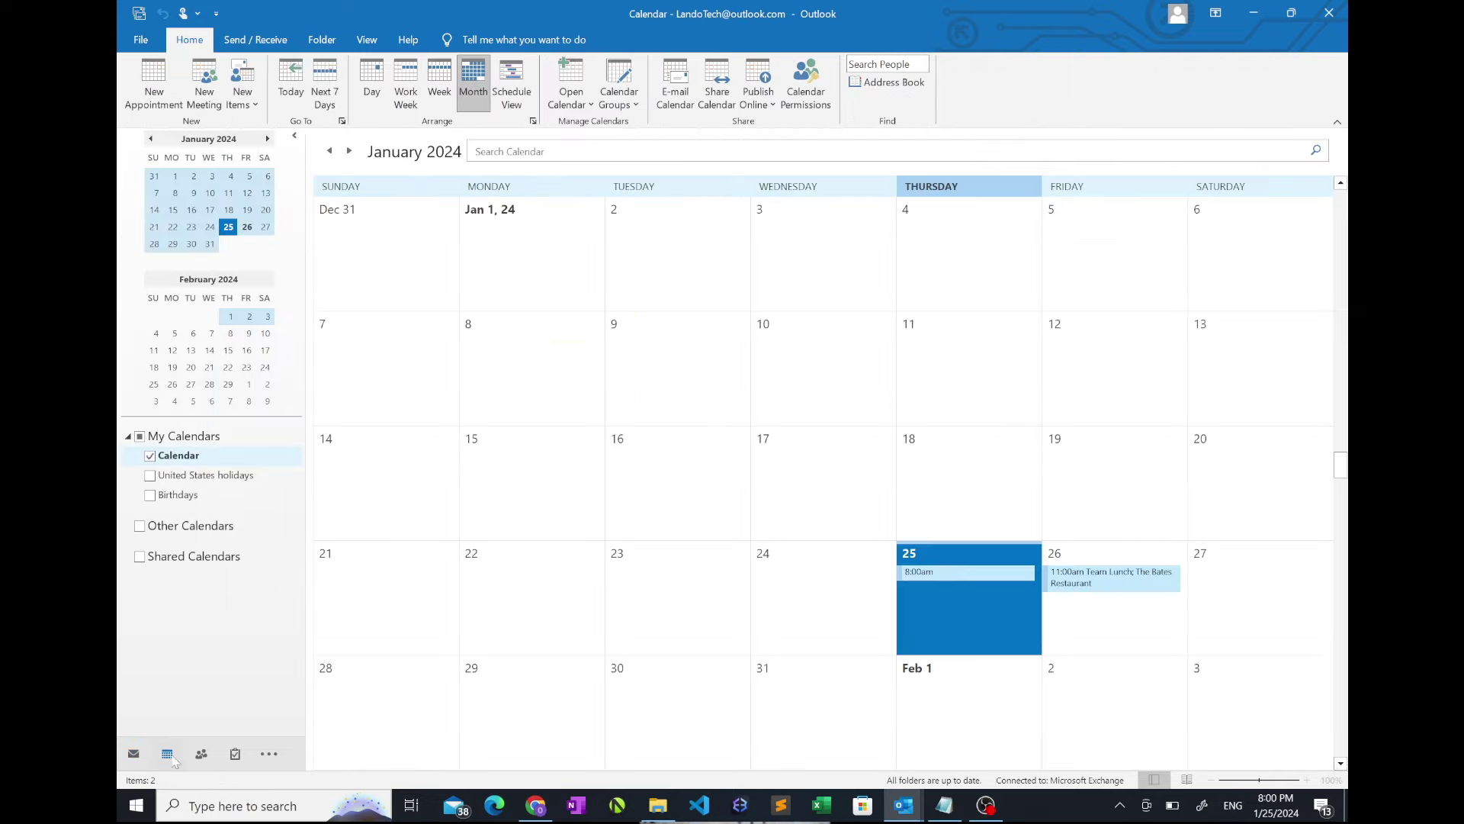